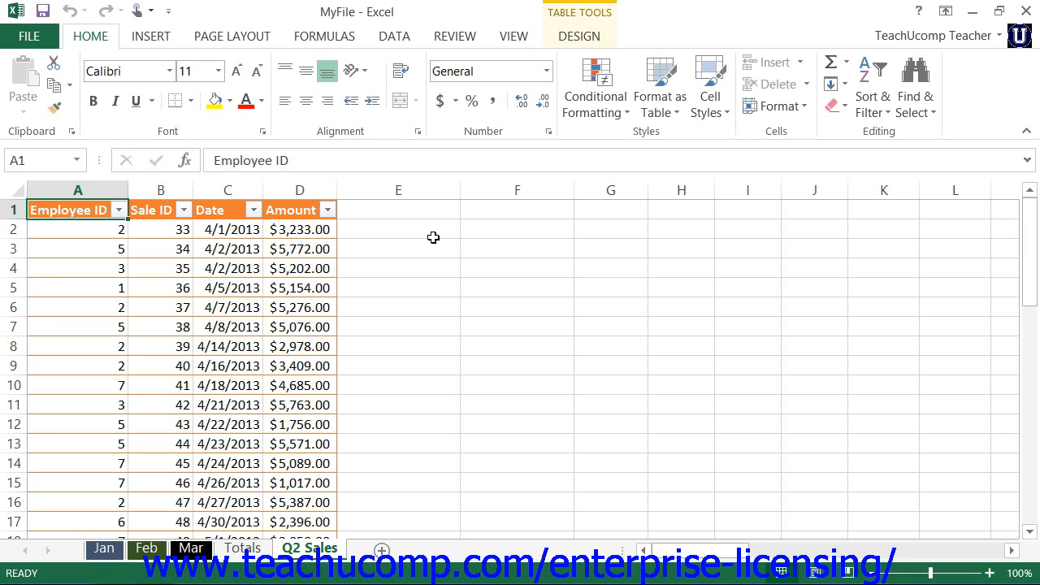
# - Set up a new macro recording and name the macro NewTableSheet
pyautogui.click(520, 39)
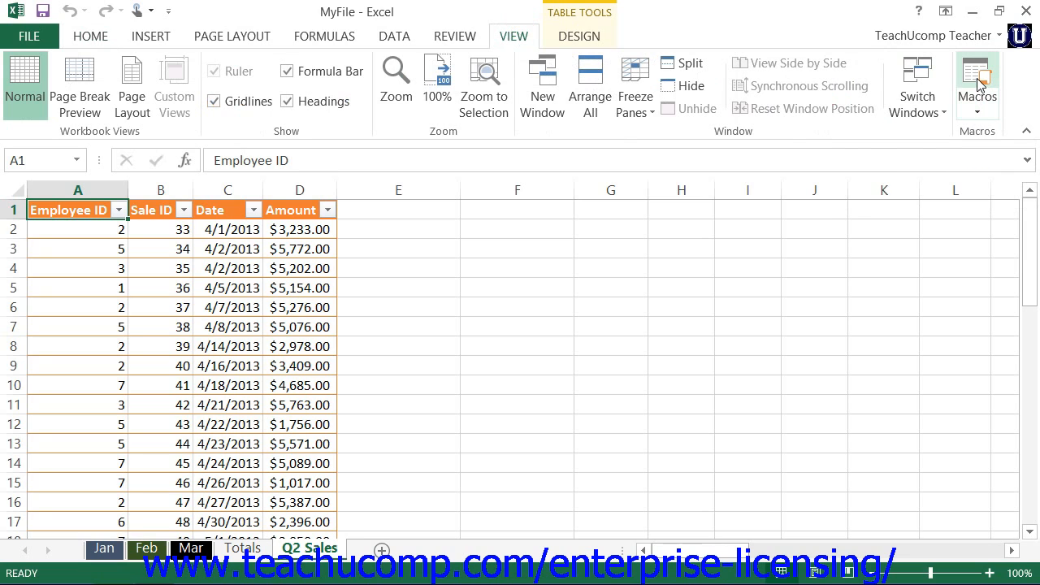
pyautogui.click(978, 102)
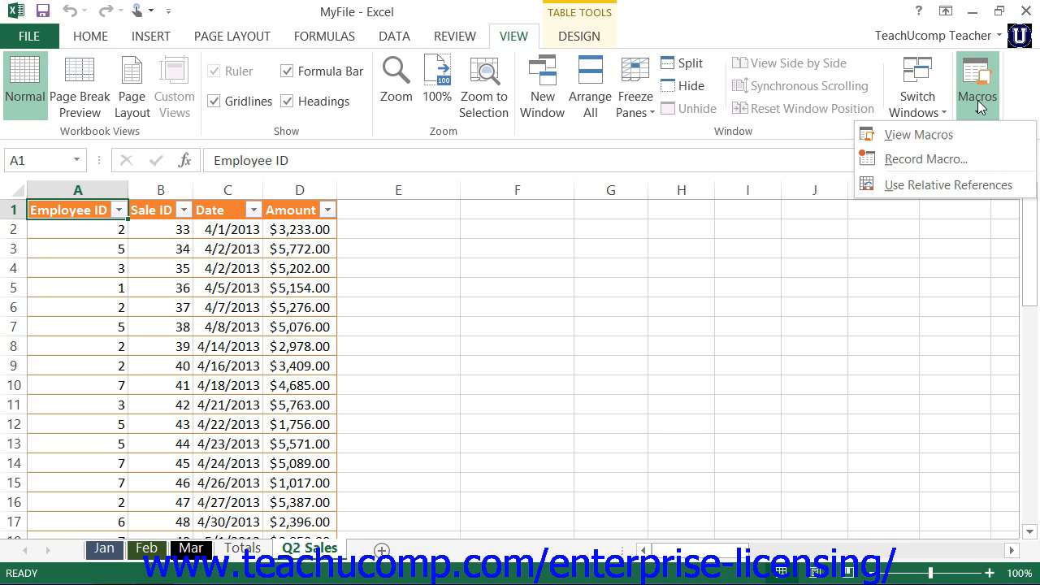
pyautogui.click(973, 161)
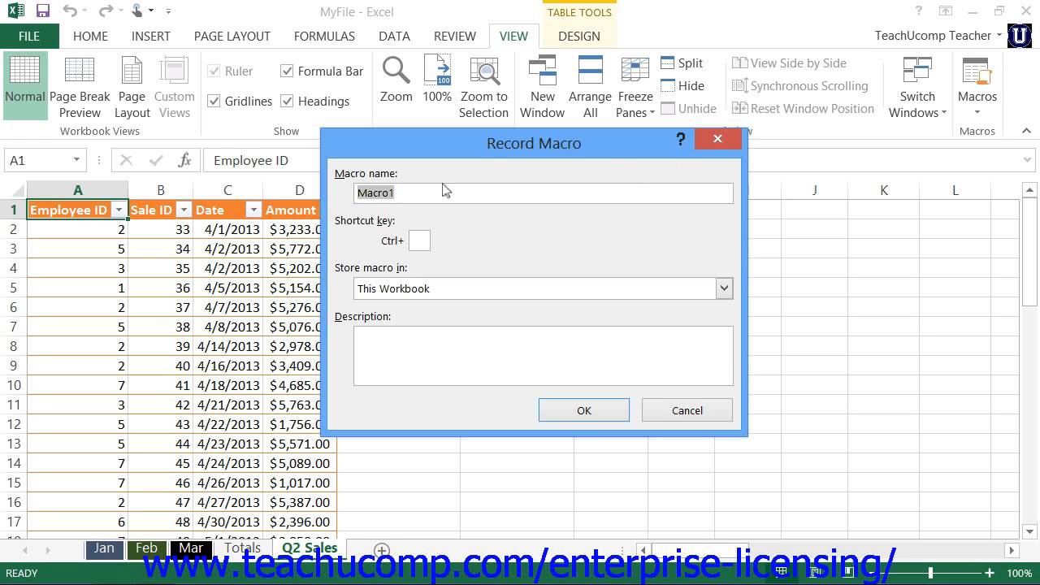
pyautogui.write('nEW')
pyautogui.press('BackSpace')
pyautogui.press('BackSpace')
pyautogui.press('BackSpace')
pyautogui.write('NewTabl')
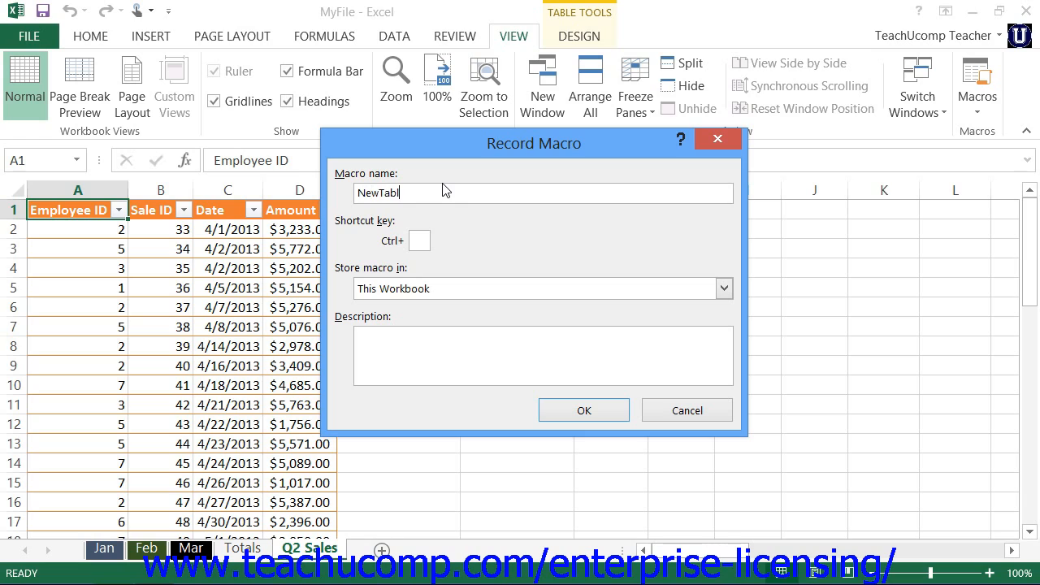
pyautogui.write('eSheet')
# - Store the macro in This Workbook without a shortcut key and start recording it
pyautogui.click(724, 290)
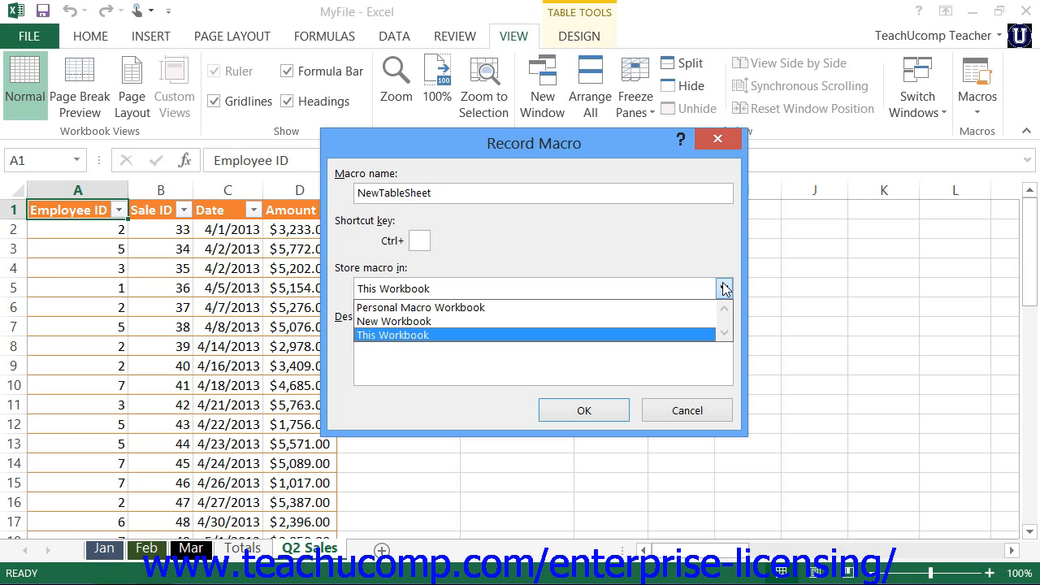
pyautogui.click(724, 289)
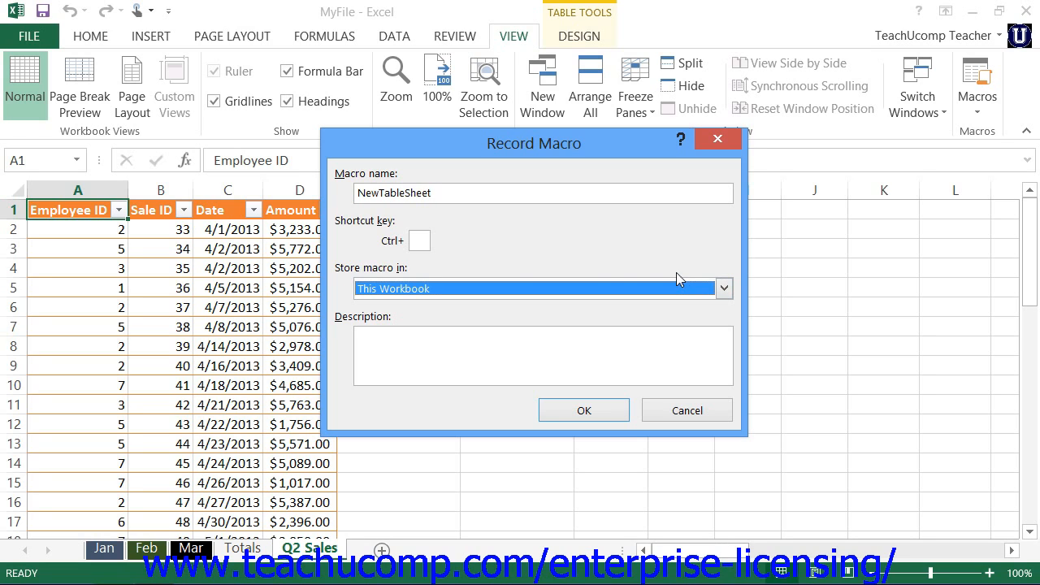
pyautogui.click(418, 241)
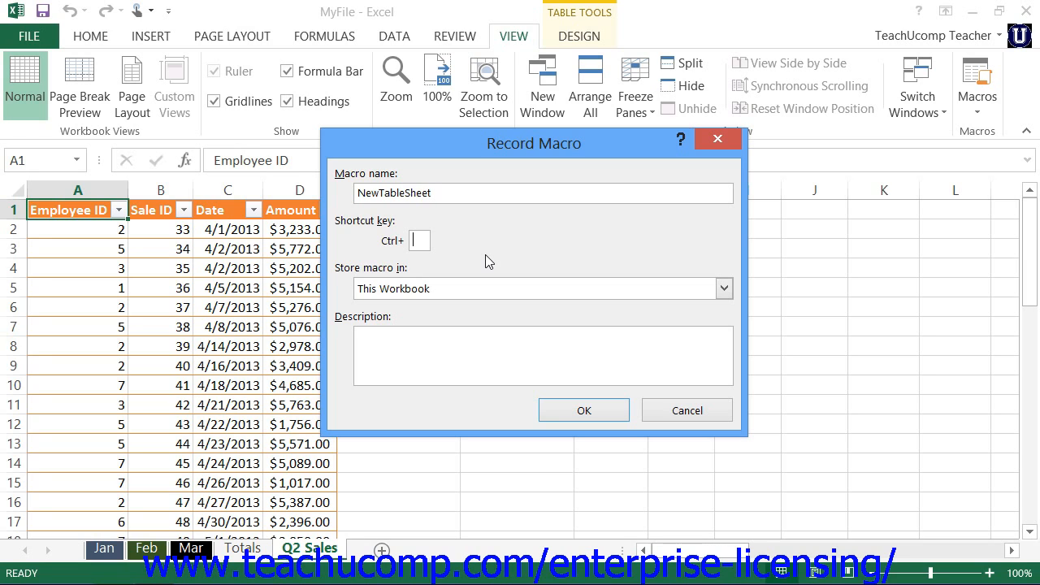
pyautogui.click(573, 411)
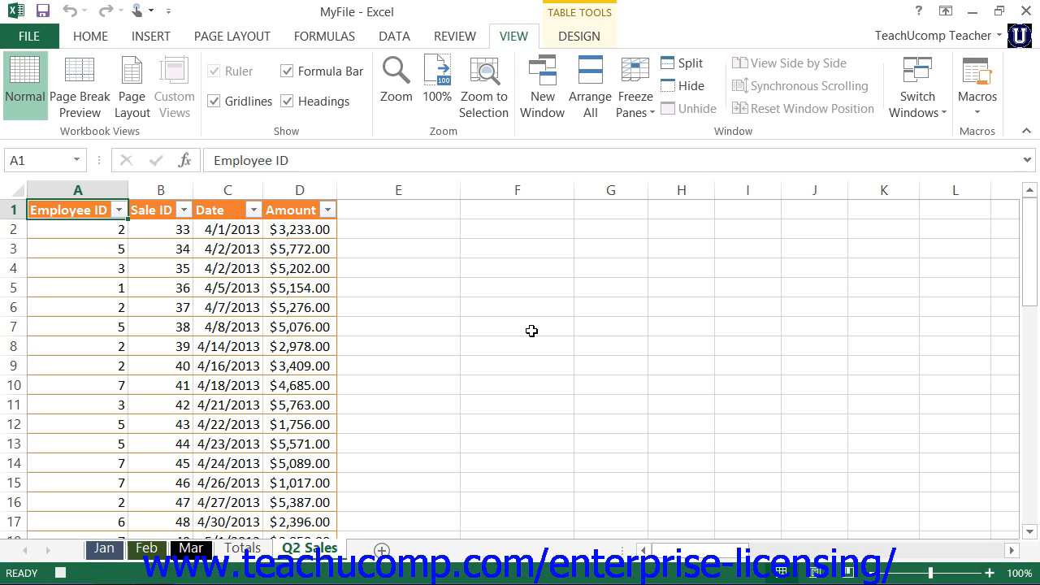
# - Add a new worksheet and enter the headers Employee ID in A1 and Sale ID in B1
pyautogui.click(382, 550)
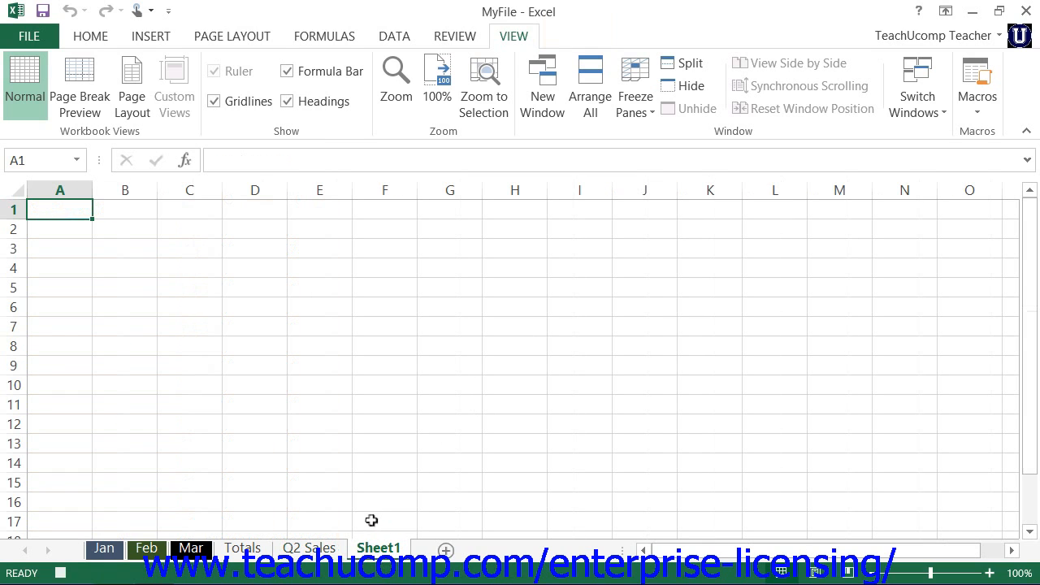
pyautogui.write('E')
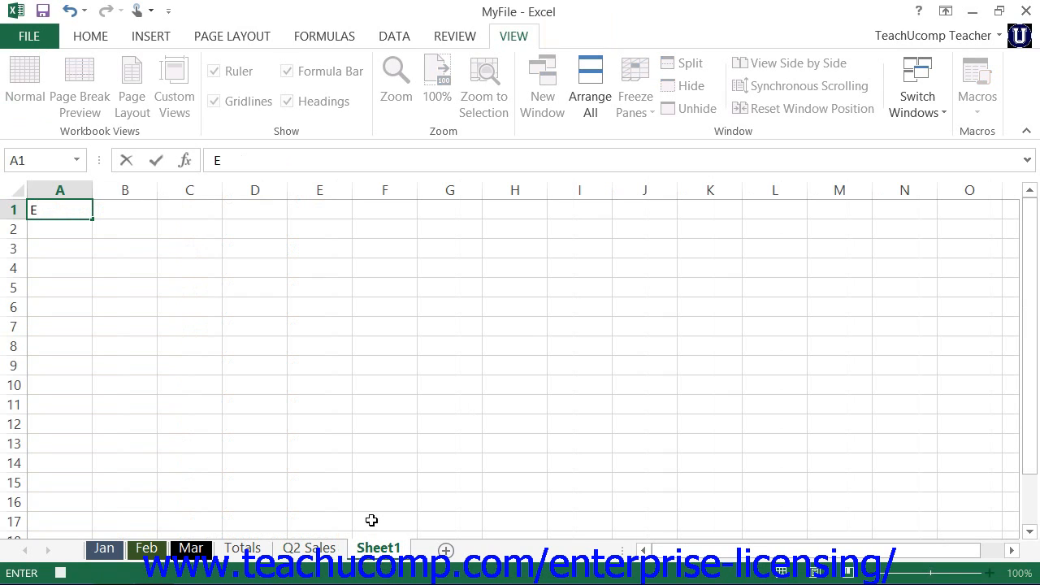
pyautogui.write('mployee')
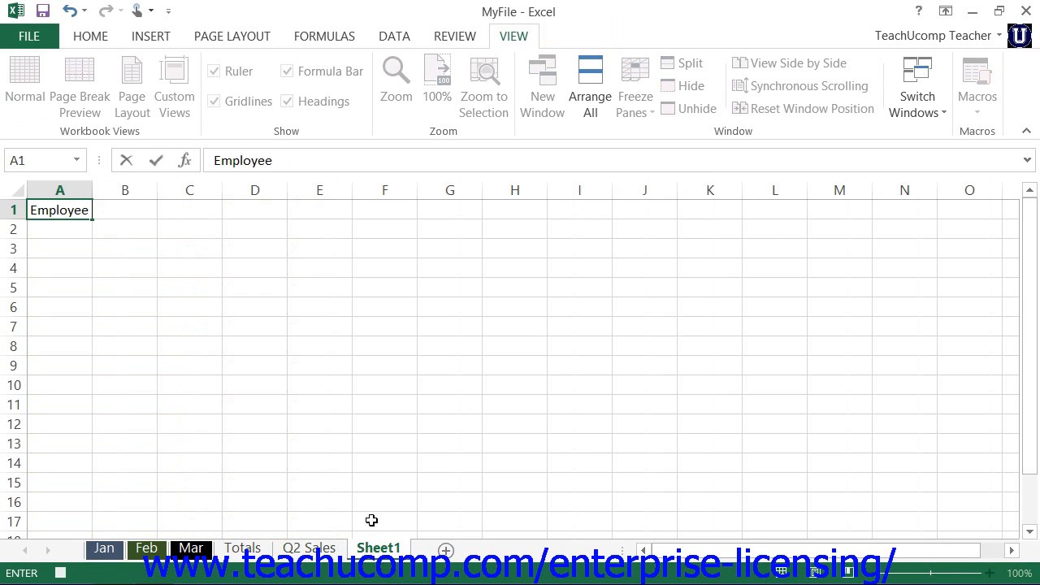
pyautogui.write(' ID')
pyautogui.press('Tab')
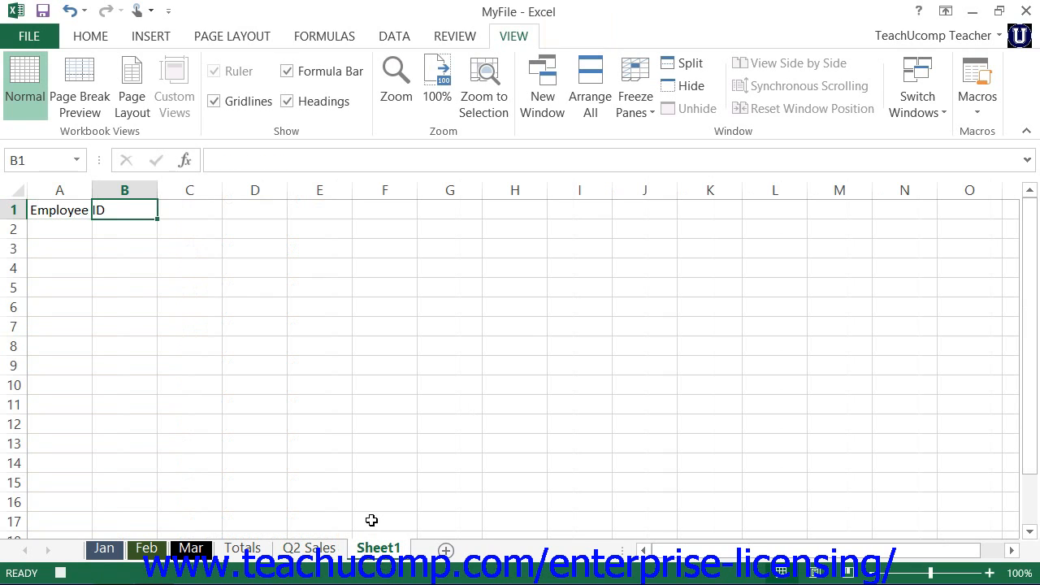
pyautogui.write('Sales')
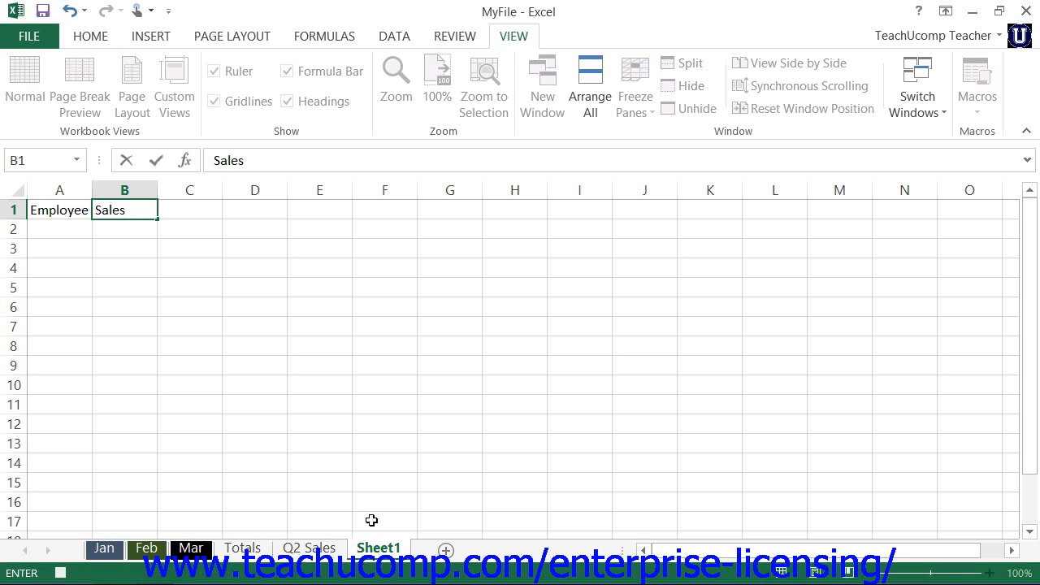
pyautogui.press('BackSpace')
pyautogui.write('ID')
pyautogui.press('Tab')
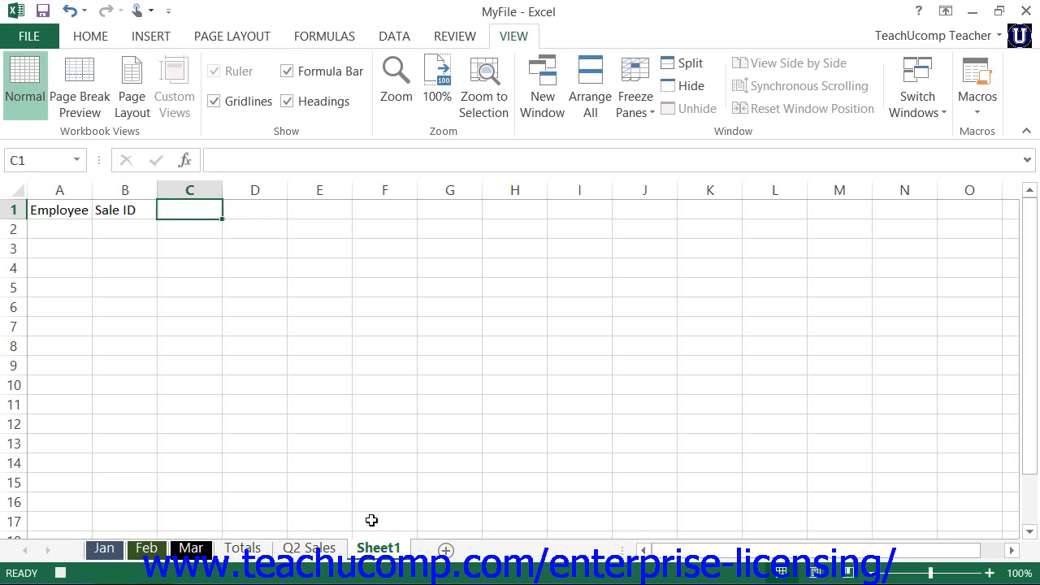
# - Enter the headers Date in C1 and Amount in D1
pyautogui.write('Date')
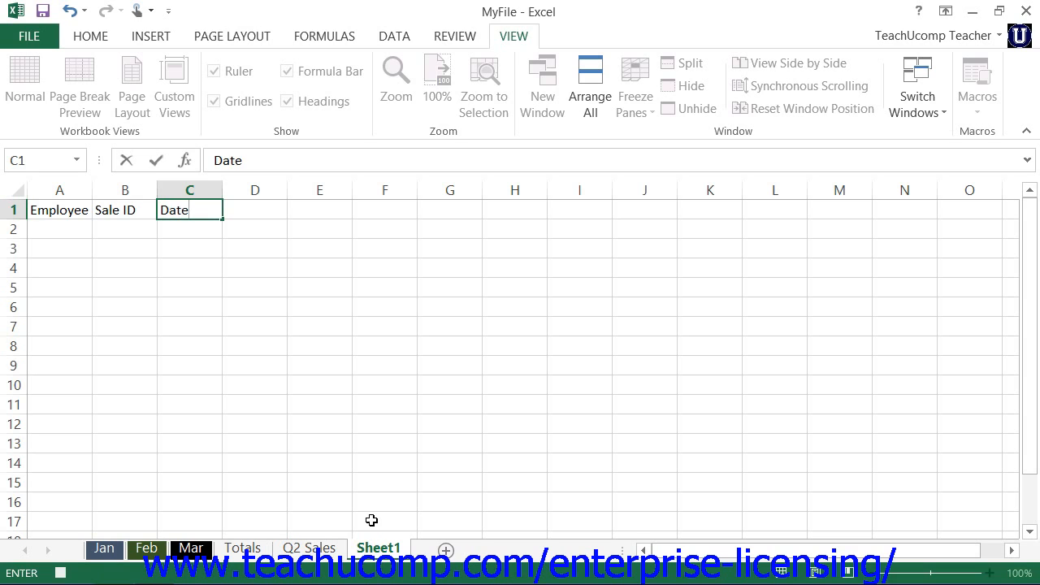
pyautogui.press('Tab')
pyautogui.write('Amo')
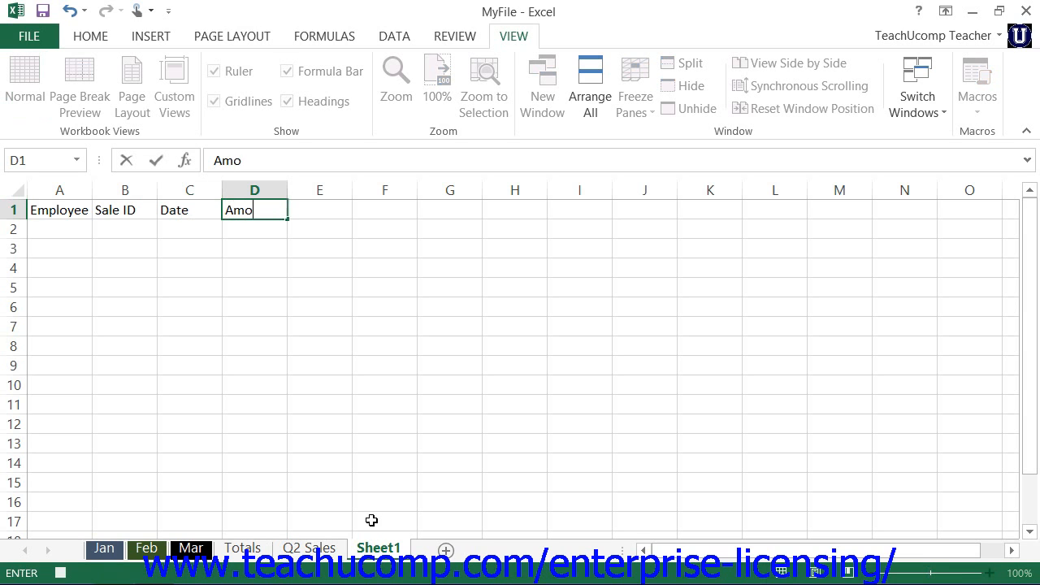
pyautogui.write('unt')
pyautogui.press('Return')
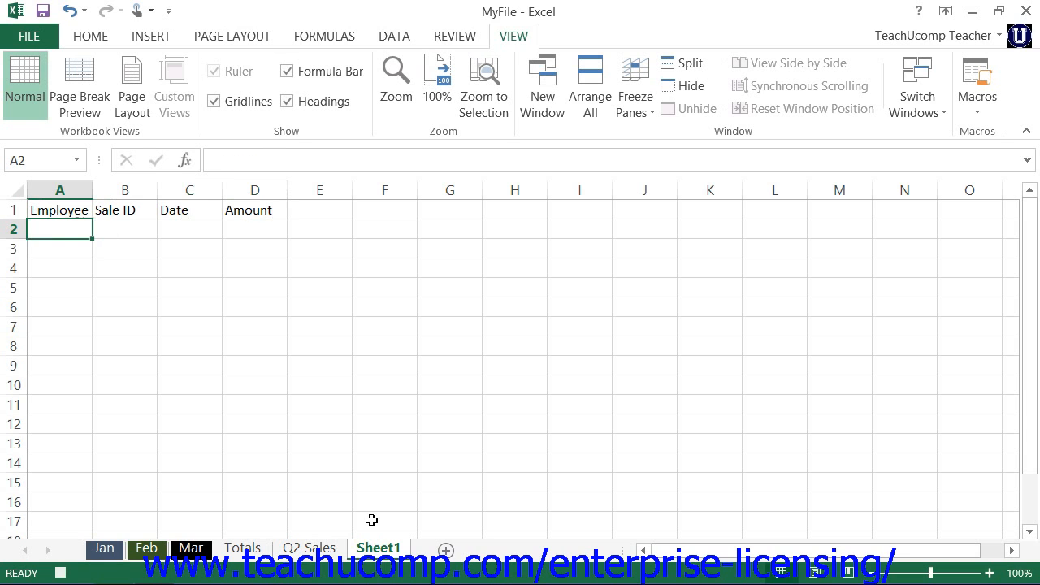
# - Format A1:D2 as a table with headers, using the Light table style with a solid black header row
pyautogui.press('Up')
pyautogui.hotkey('shift', 'Right')
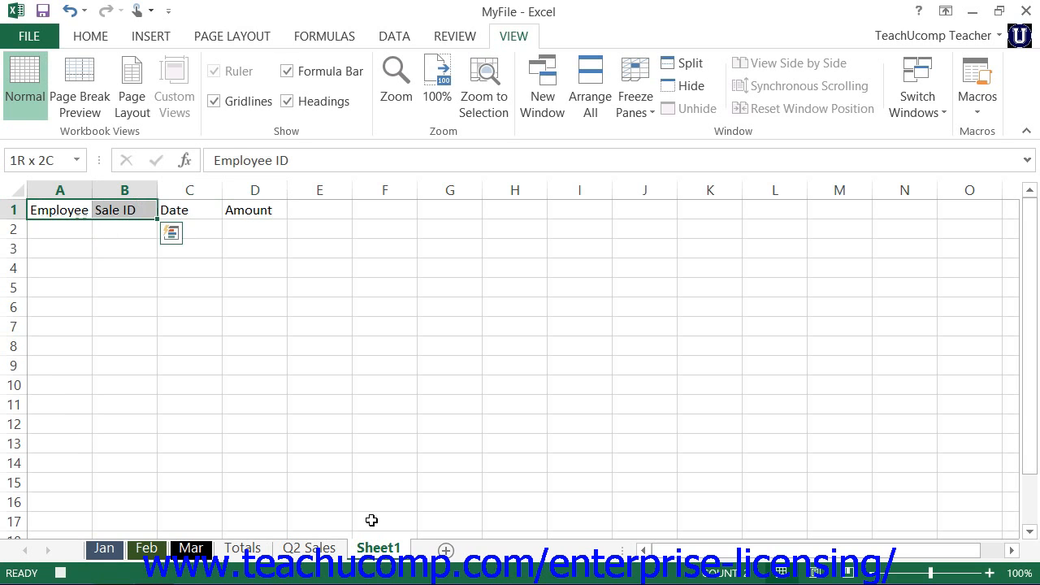
pyautogui.hotkey('shift', 'Right')
pyautogui.hotkey('shift', 'Right')
pyautogui.hotkey('shift', 'Down')
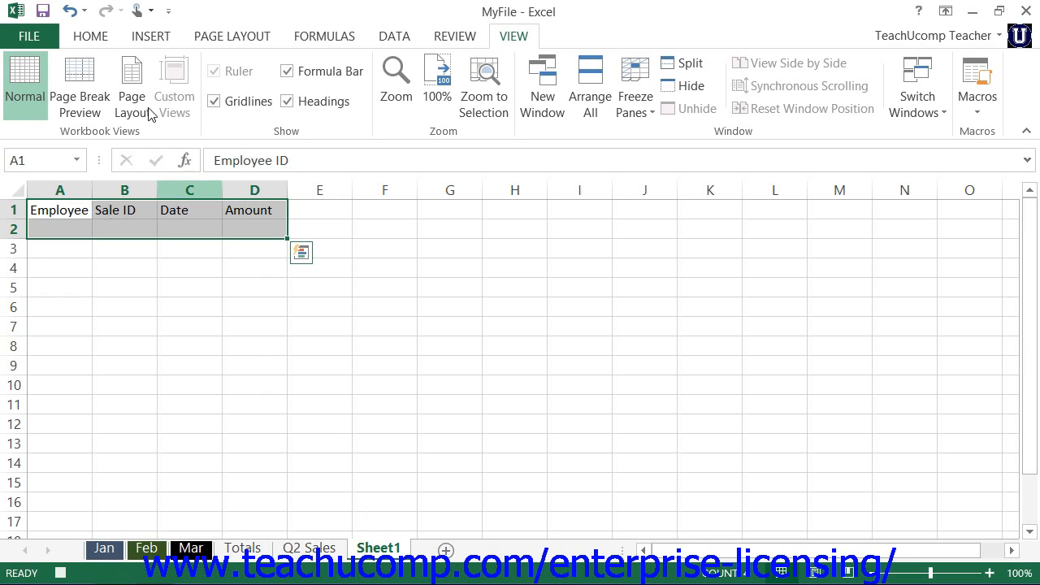
pyautogui.click(101, 38)
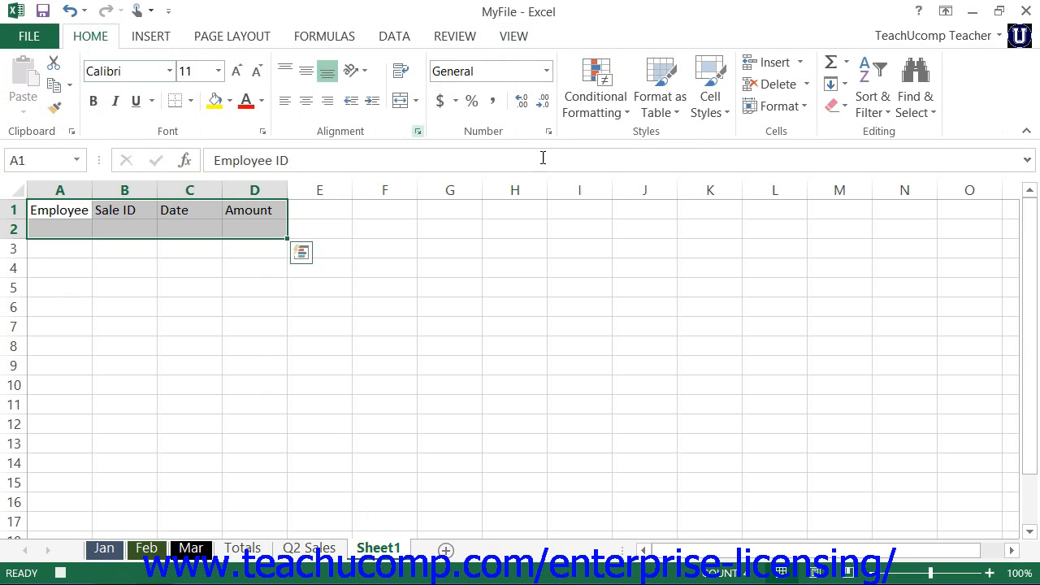
pyautogui.click(660, 98)
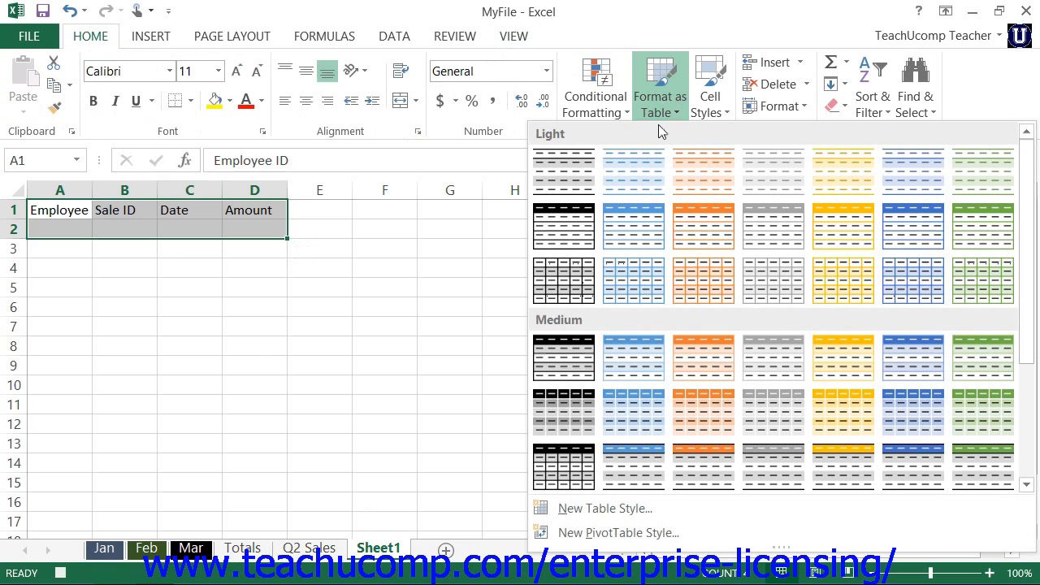
pyautogui.click(571, 230)
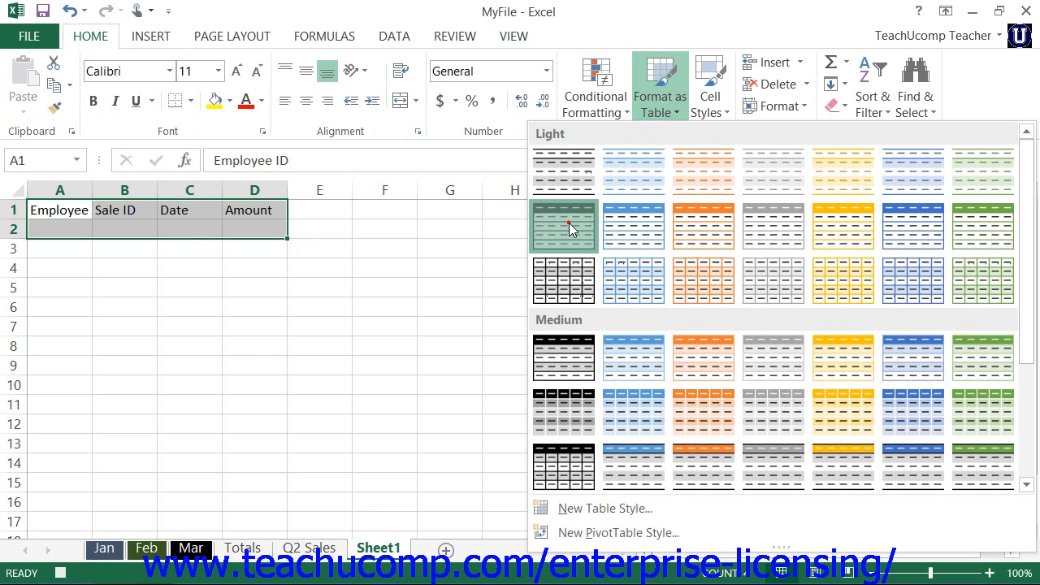
pyautogui.click(502, 299)
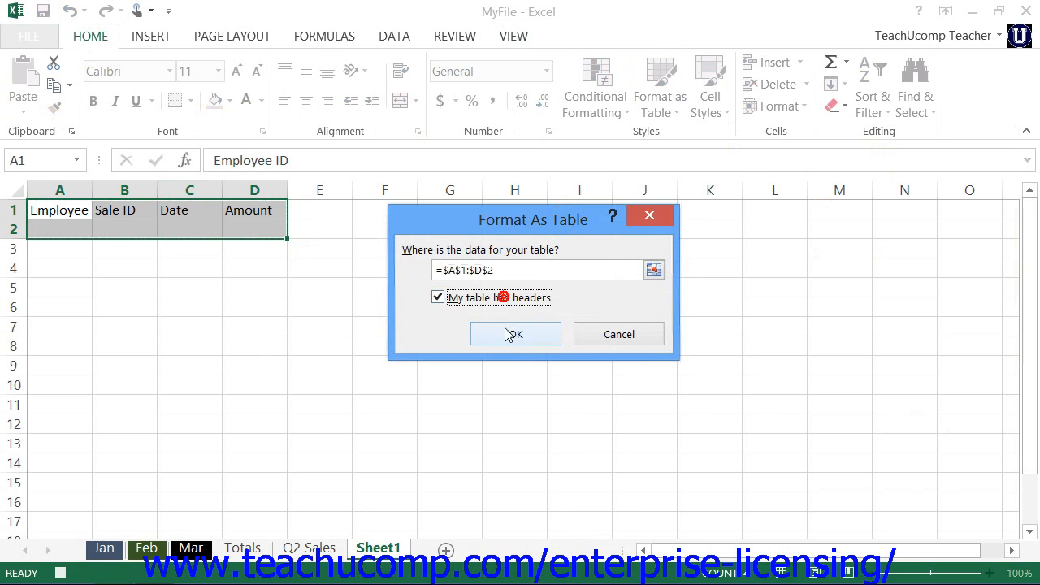
pyautogui.click(506, 334)
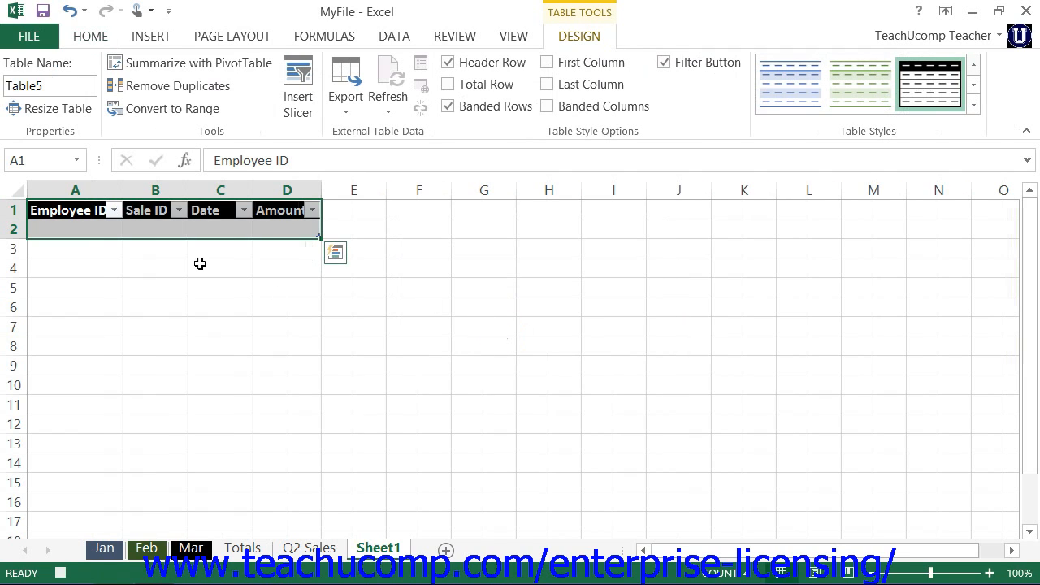
# - AutoFit the widths of columns A to D and select cell A2
pyautogui.moveTo(101, 189); pyautogui.dragTo(308, 192)
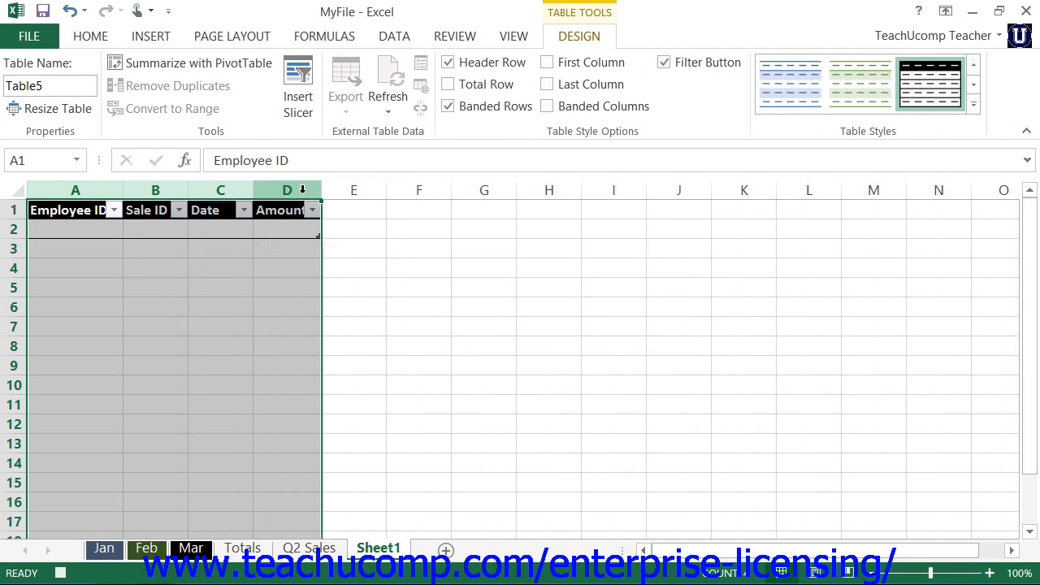
pyautogui.doubleClick(322, 190)
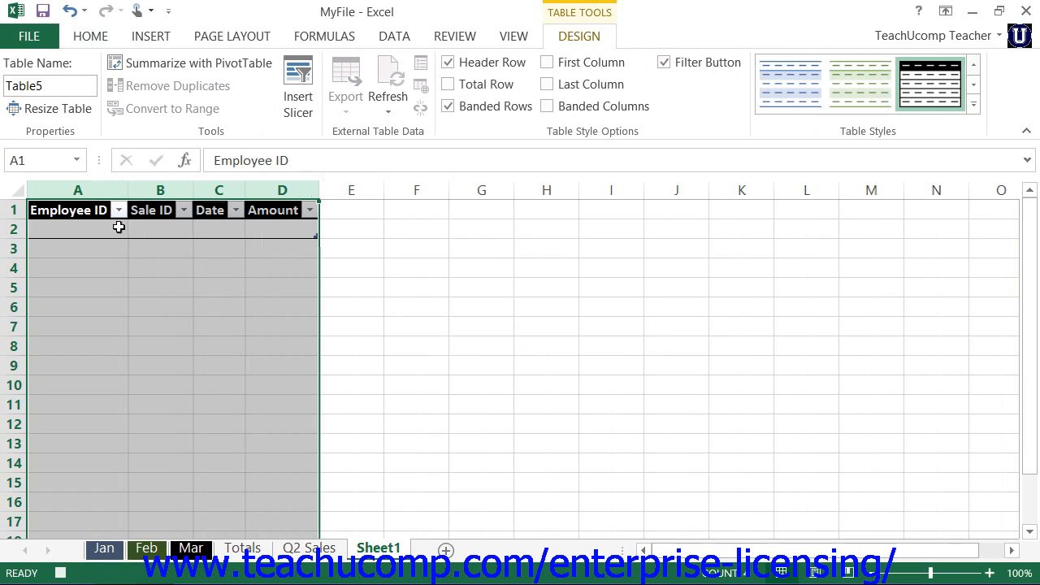
pyautogui.click(118, 229)
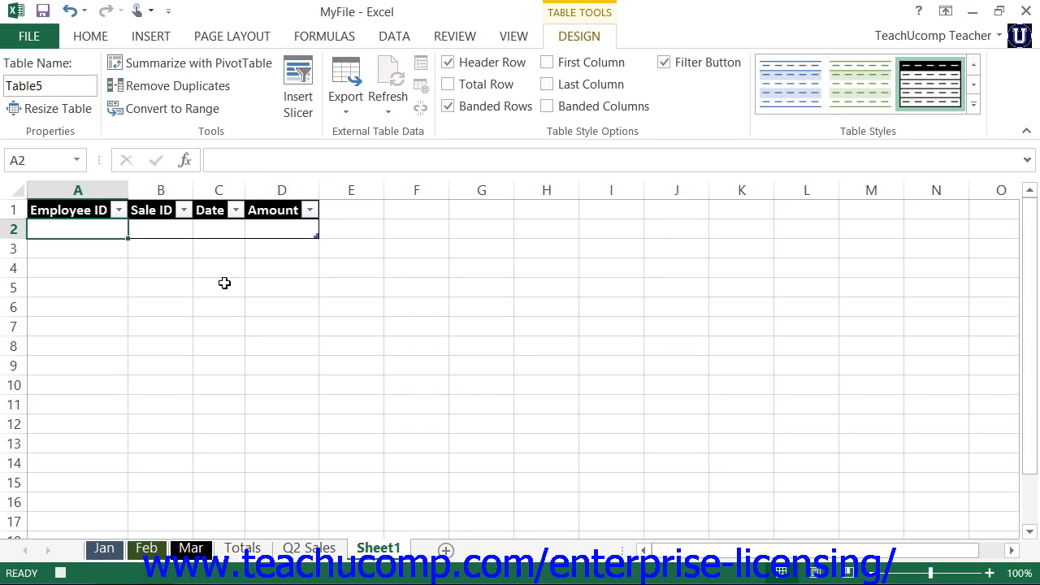
# - Stop recording the macro
pyautogui.click(513, 36)
pyautogui.click(975, 110)
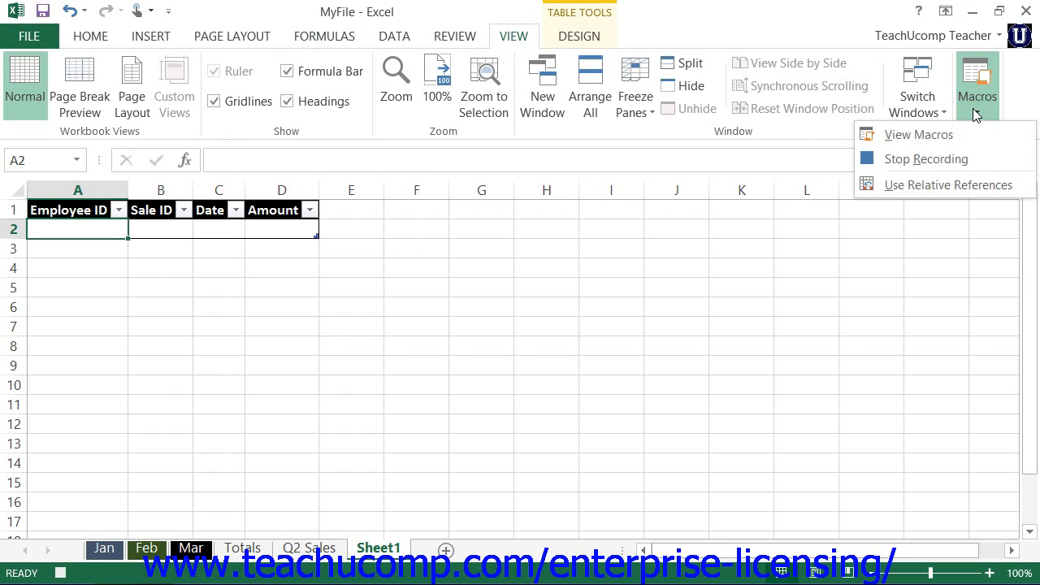
pyautogui.click(958, 159)
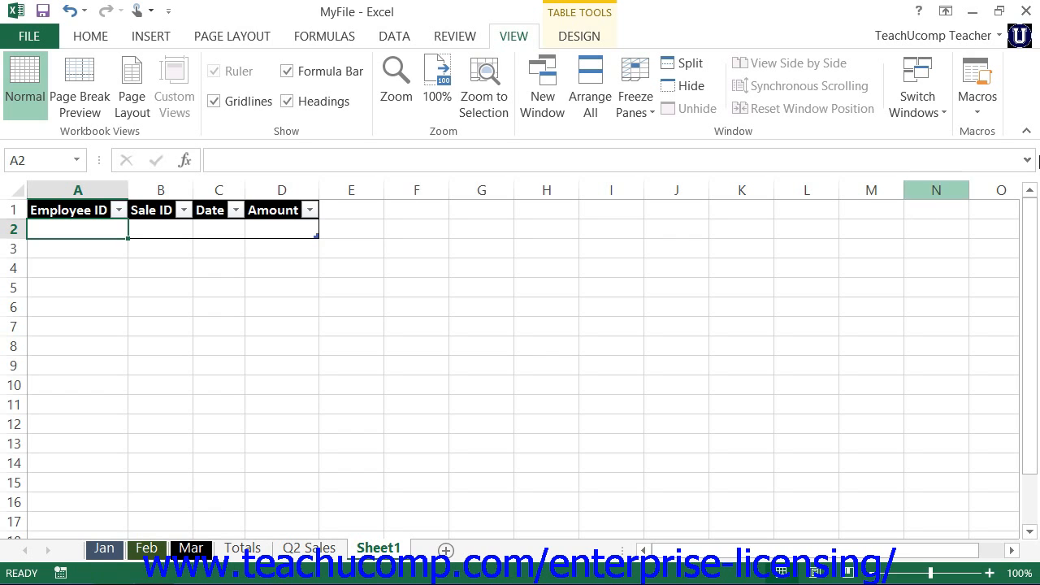
# - Turn relative references for macro recording on and back off
pyautogui.moveTo(1037, 19)
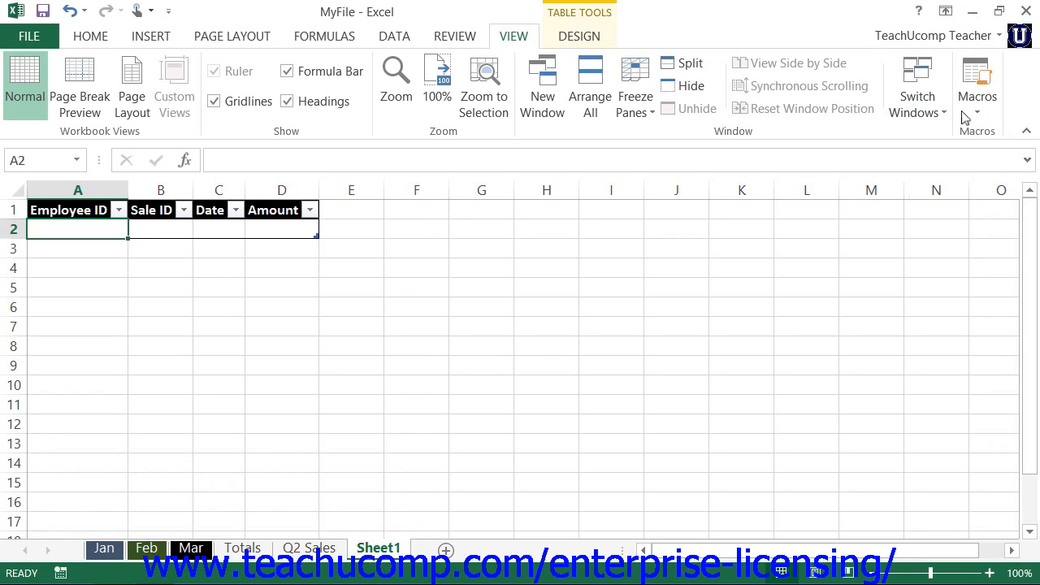
pyautogui.click(974, 110)
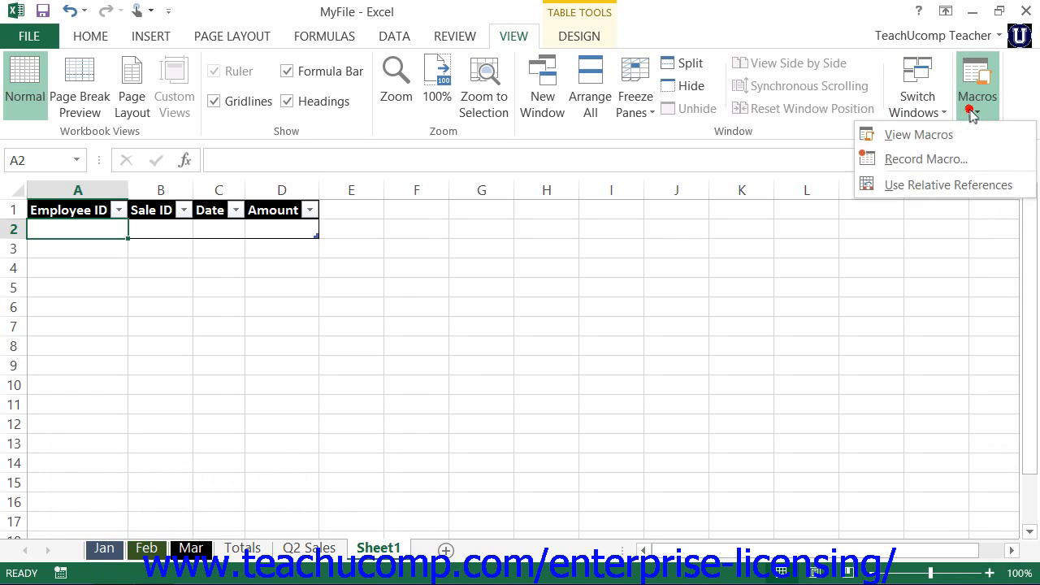
pyautogui.click(973, 184)
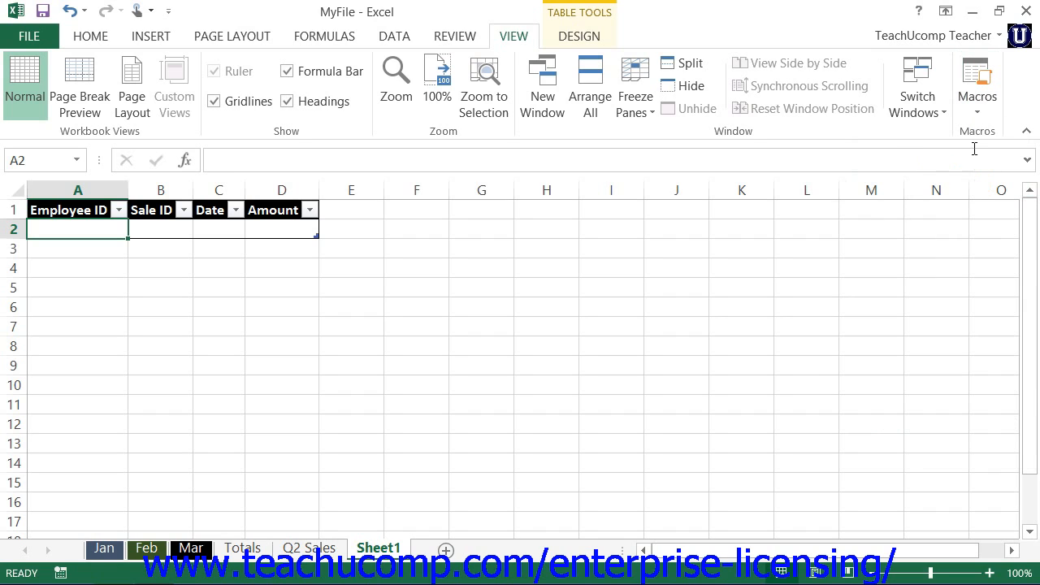
pyautogui.click(977, 104)
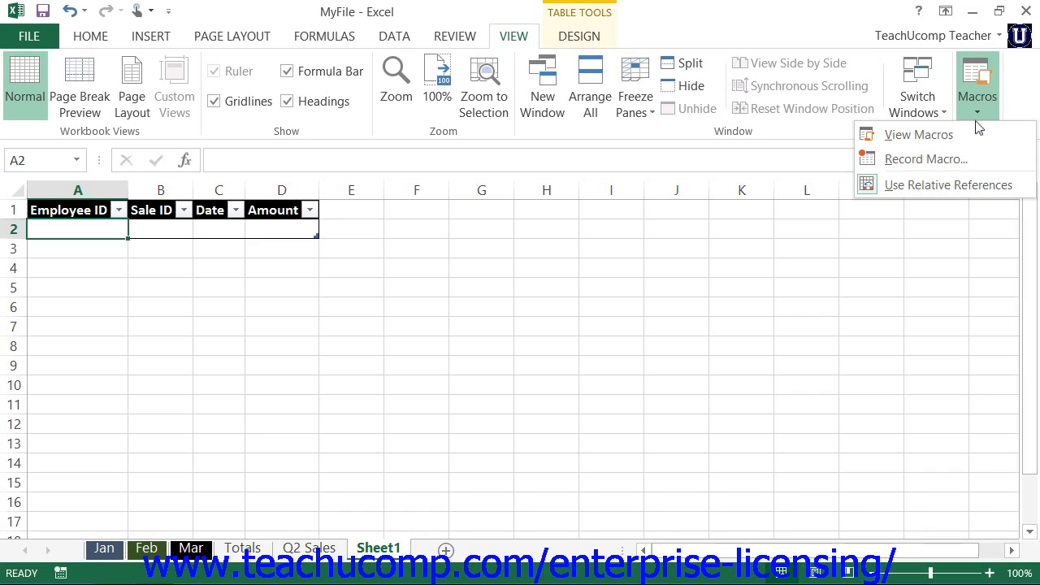
pyautogui.click(970, 182)
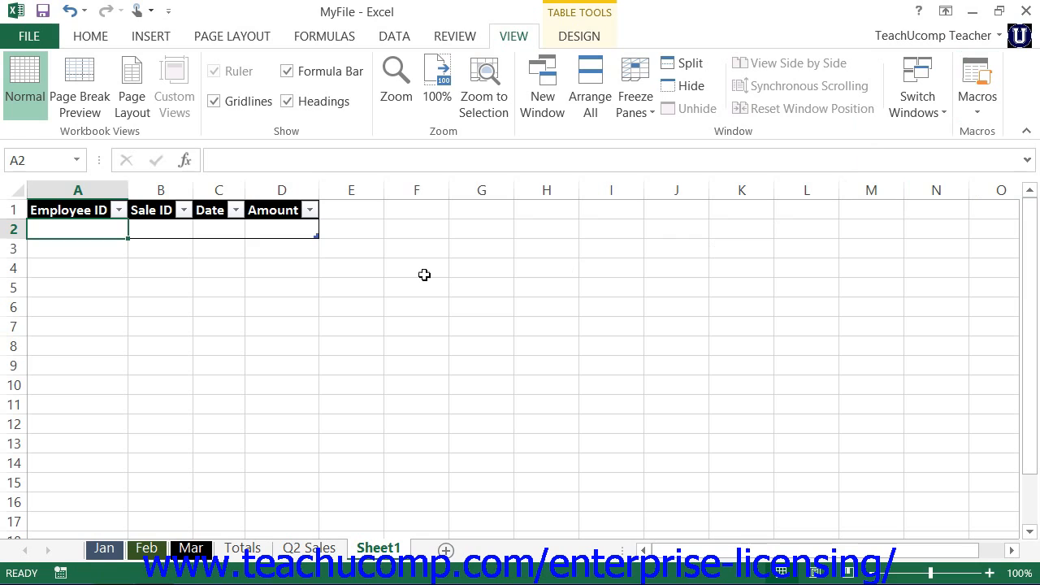